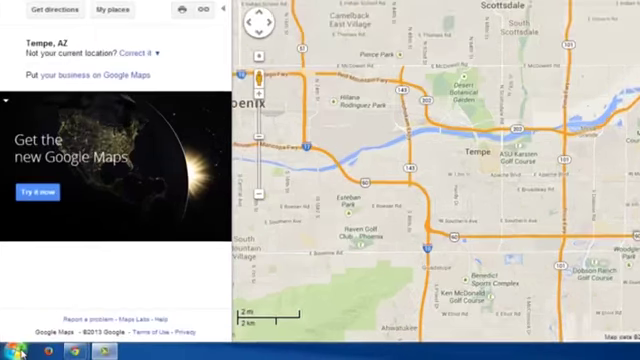
Step: Launch Paint from the Start menu to get a blank, untitled canvas
{"action": "left_click", "coordinate": [12, 350]}
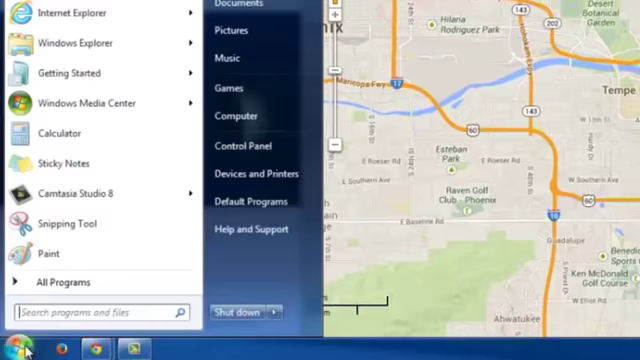
{"action": "left_click", "coordinate": [44, 256]}
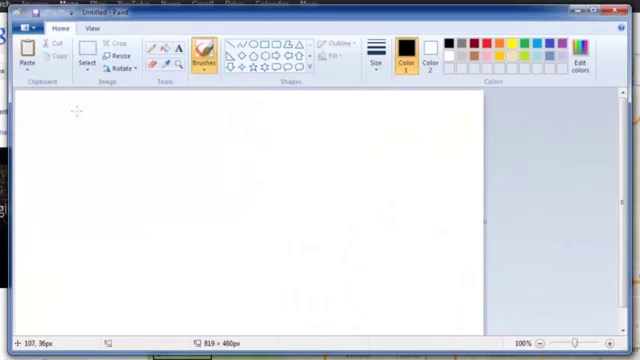
Step: Paste the 1366 × 768 Google Maps screenshot of Phoenix, Tempe and Mesa onto the canvas
{"action": "left_click", "coordinate": [28, 52]}
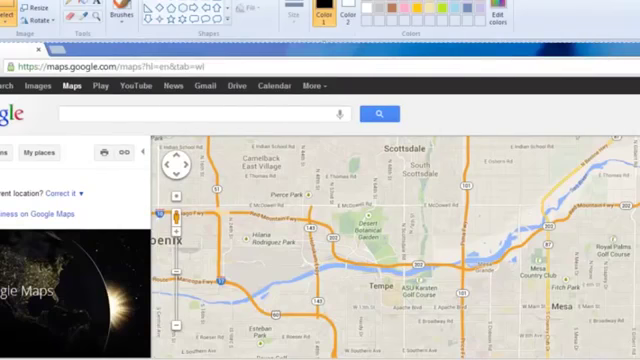
{"action": "scroll", "coordinate": [400, 240], "scroll_direction": "down", "scroll_amount": 5}
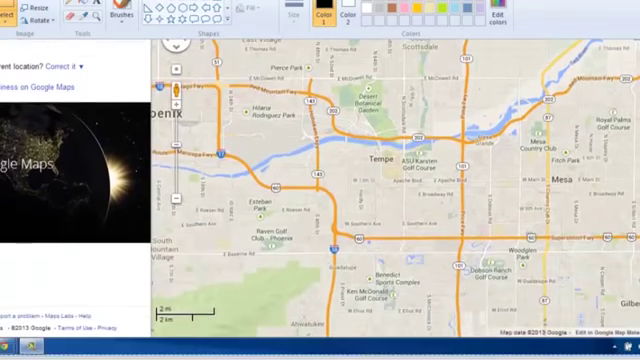
{"action": "scroll", "coordinate": [400, 200], "scroll_direction": "up", "scroll_amount": 5}
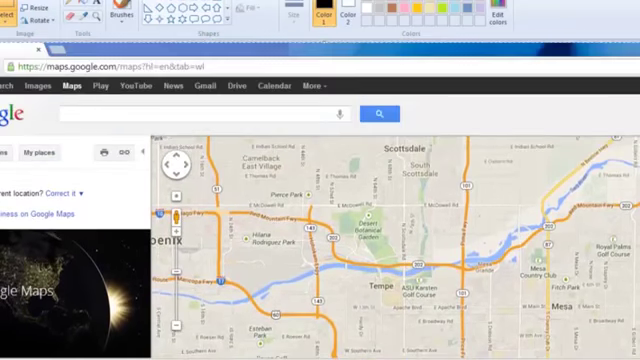